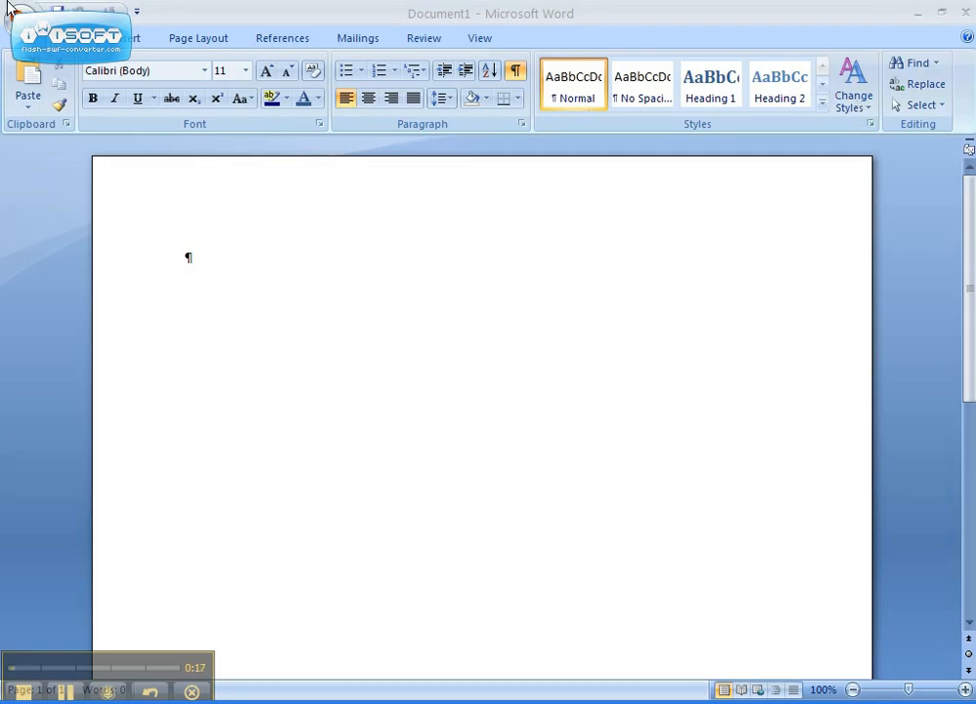
Step: Change the document's theme colors to the built-in Verve color set
click(863, 109)
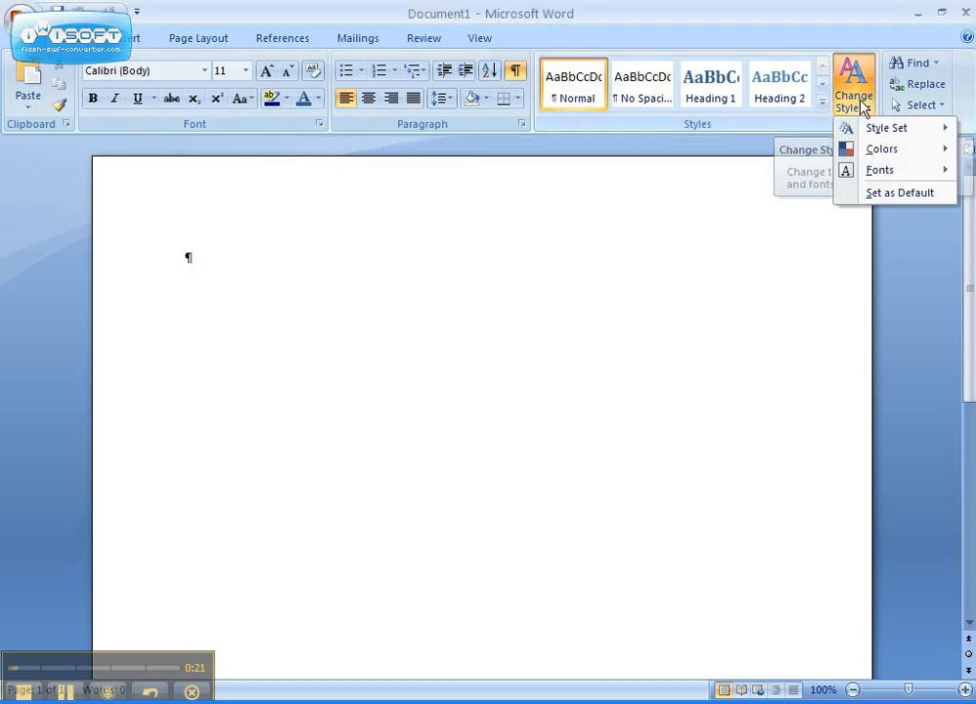
mouse_move(866, 153)
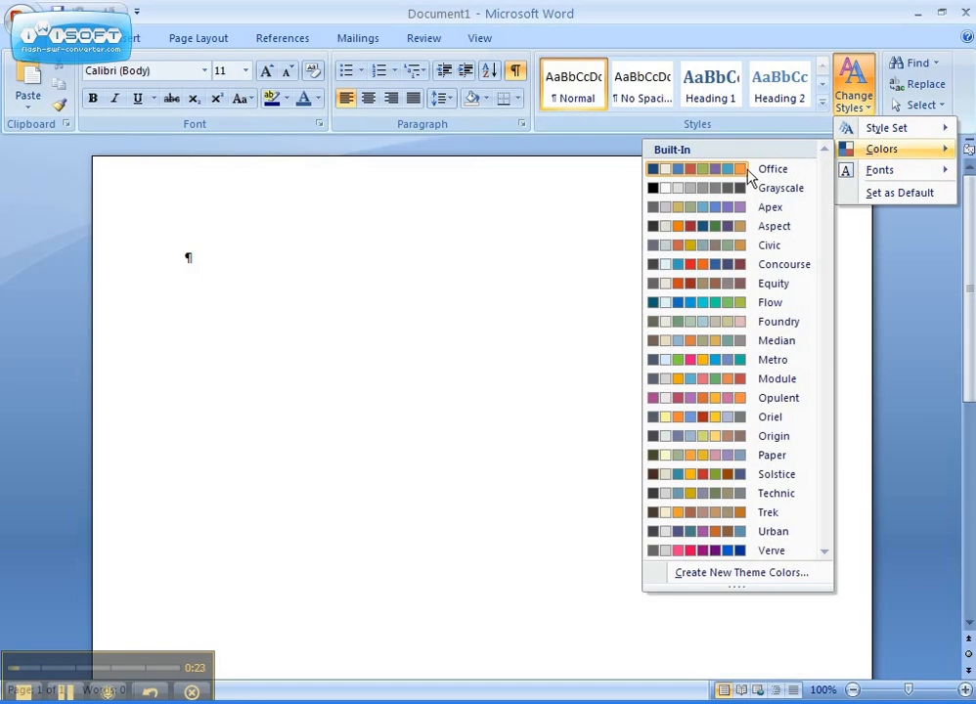
click(723, 555)
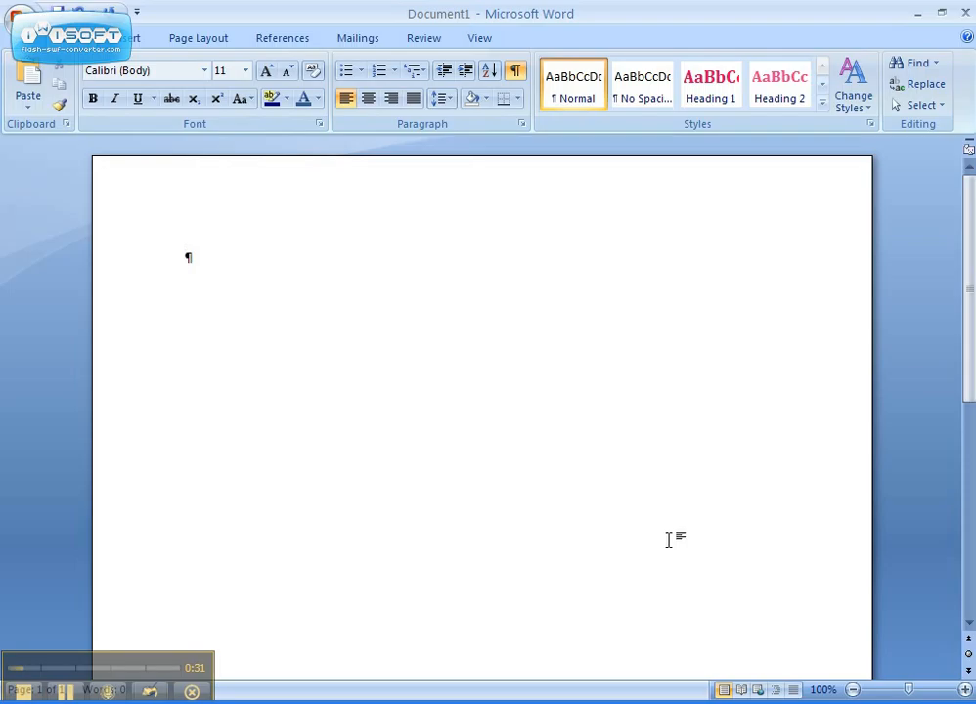
Step: Center the empty first paragraph and set its font to Tw Cen MT Condensed Extra Bold
click(369, 101)
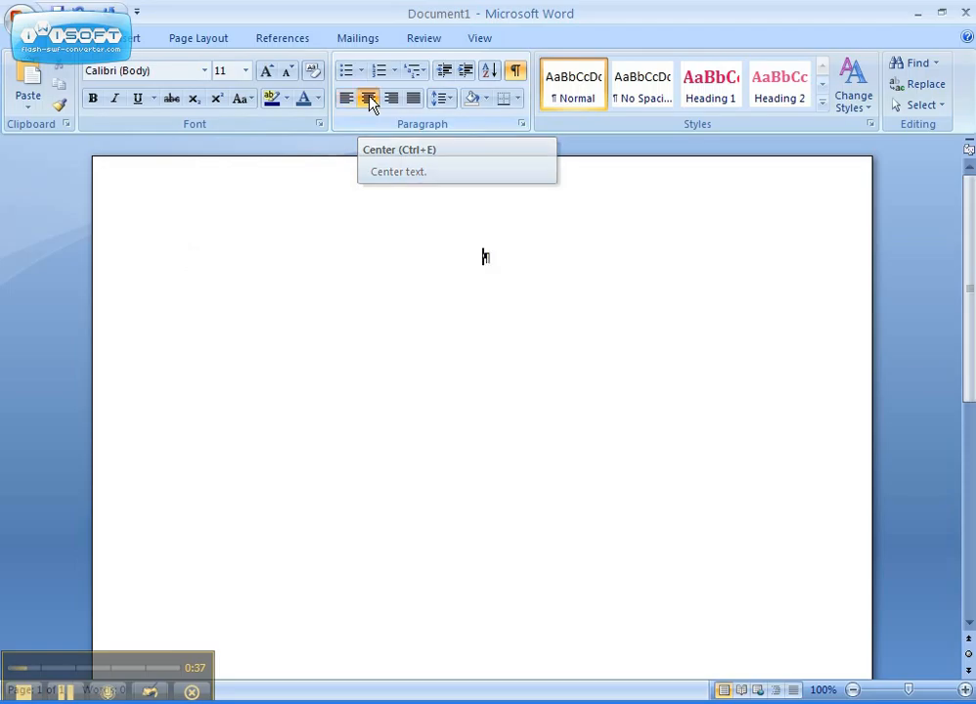
click(206, 72)
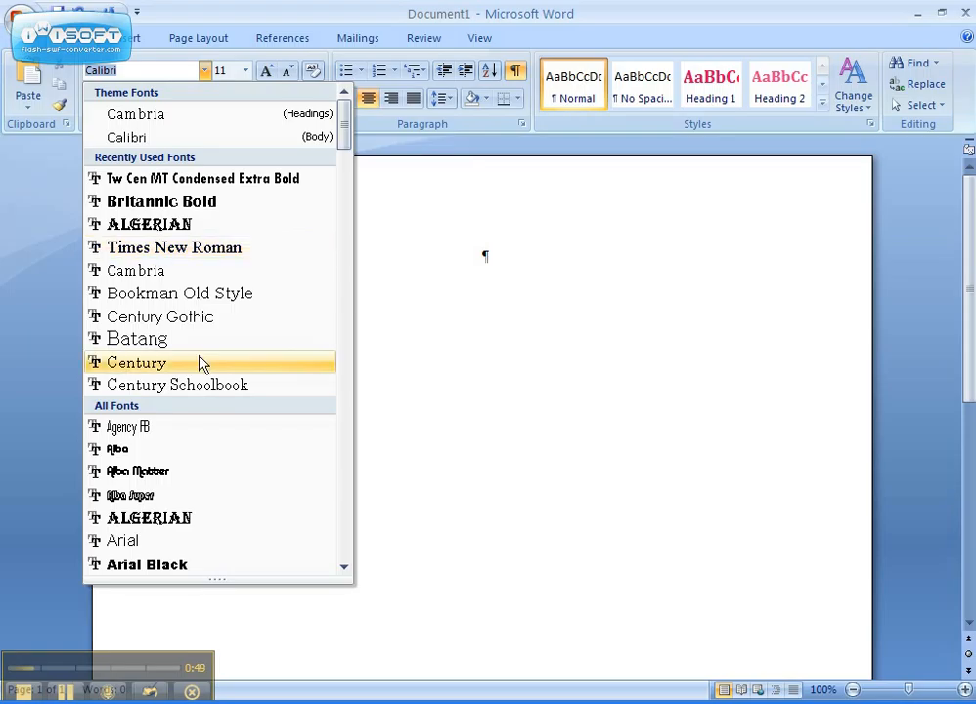
scroll(198, 362, down, 4)
scroll(199, 367, down, 10)
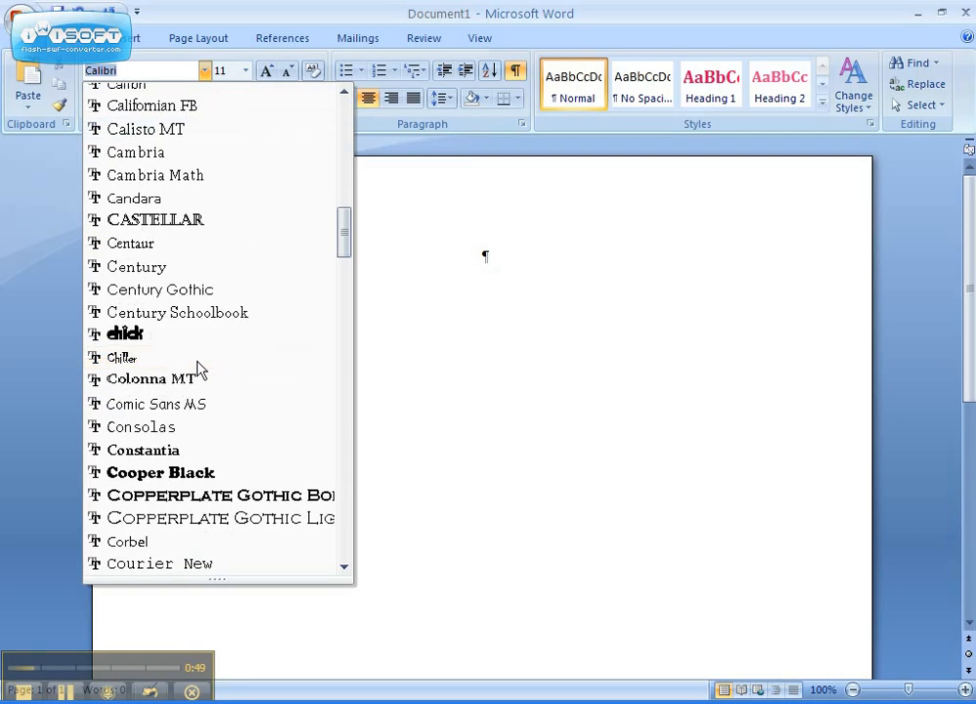
scroll(199, 369, down, 20)
scroll(198, 369, down, 9)
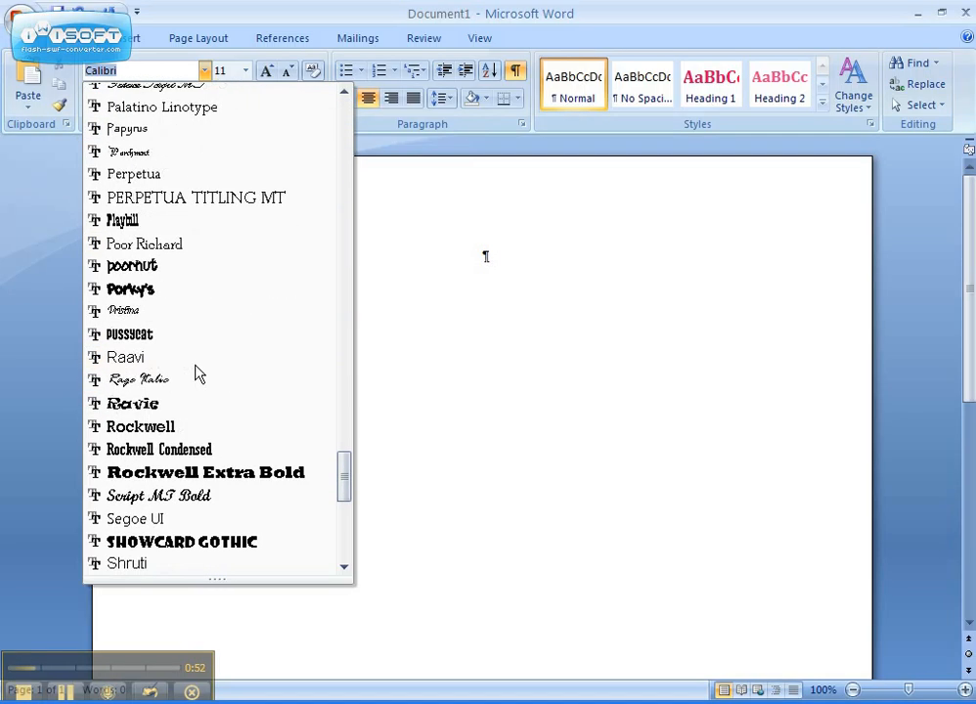
scroll(196, 411, down, 1)
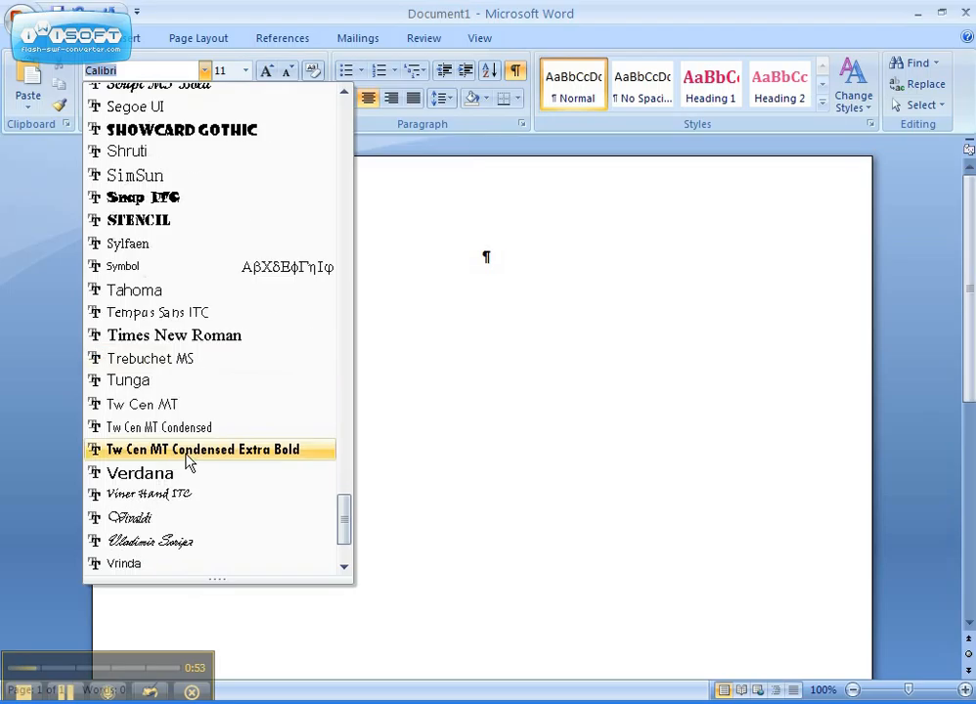
click(189, 450)
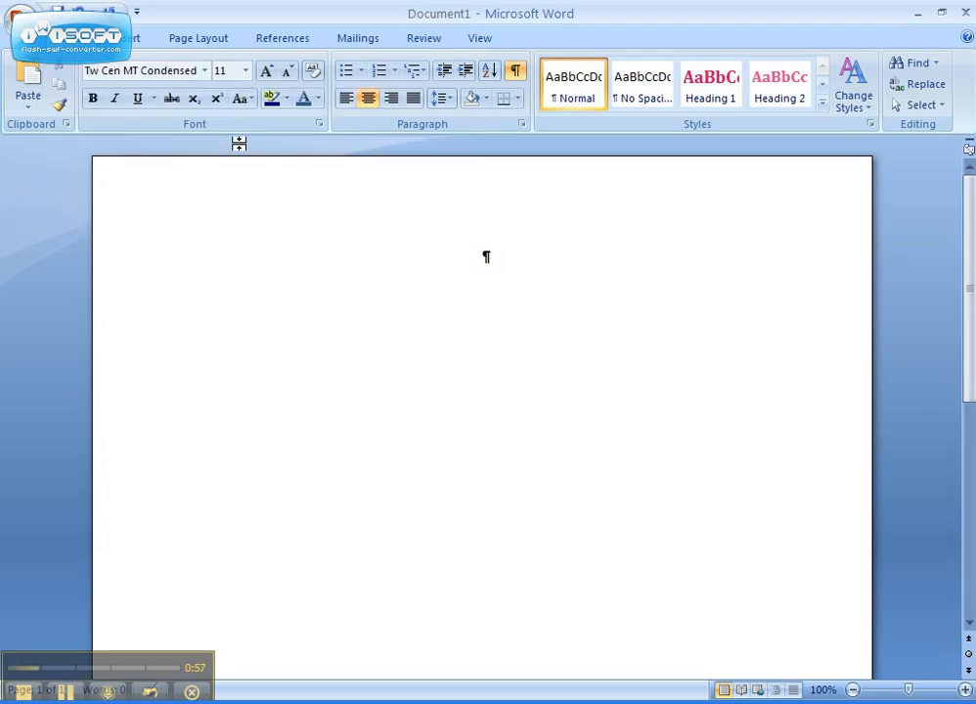
Step: Set the font size to 72 and enter the title "Charity Auction"
click(246, 72)
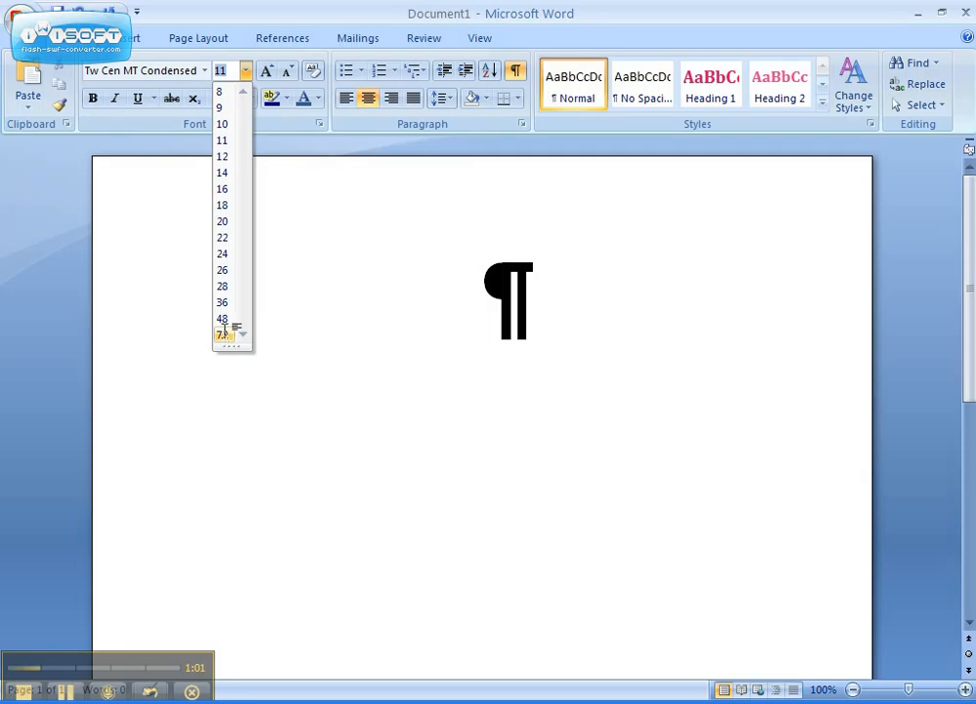
click(225, 337)
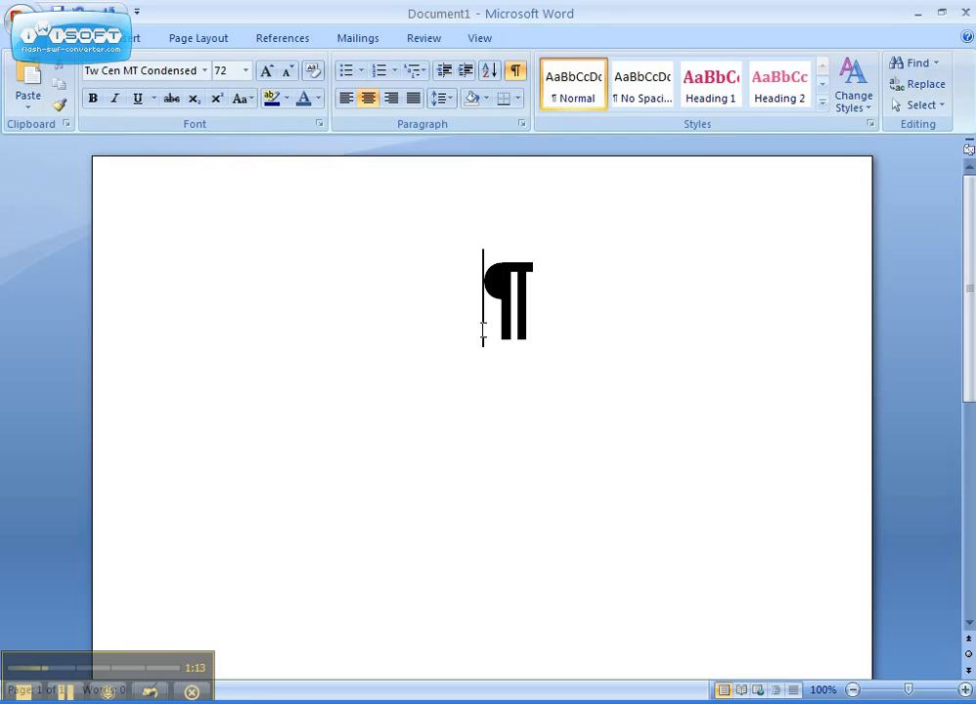
text(Charity)
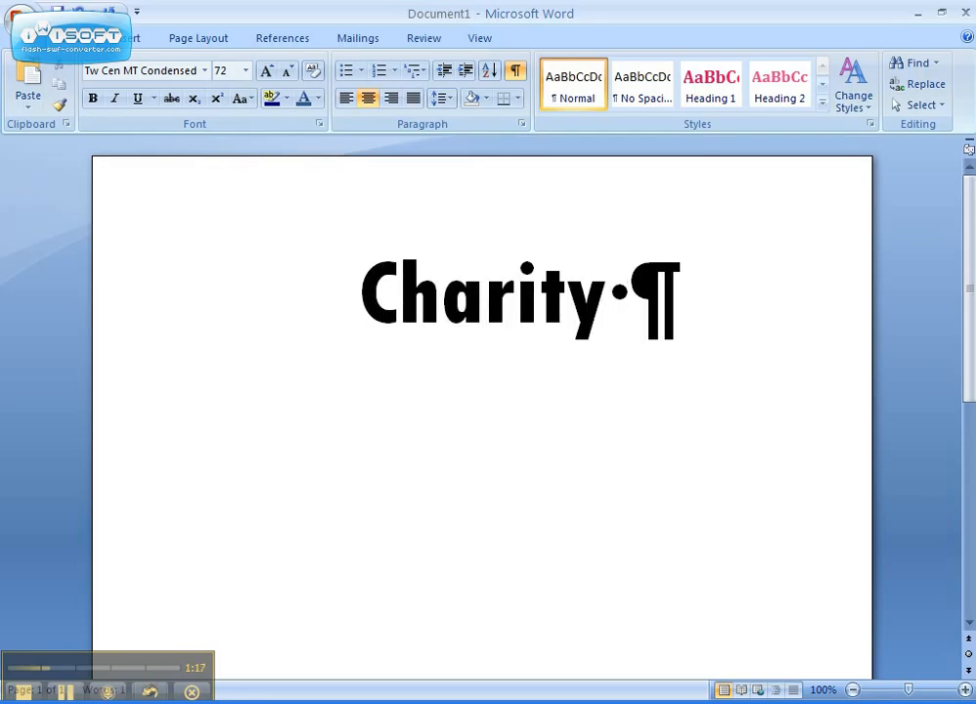
text( Auction)
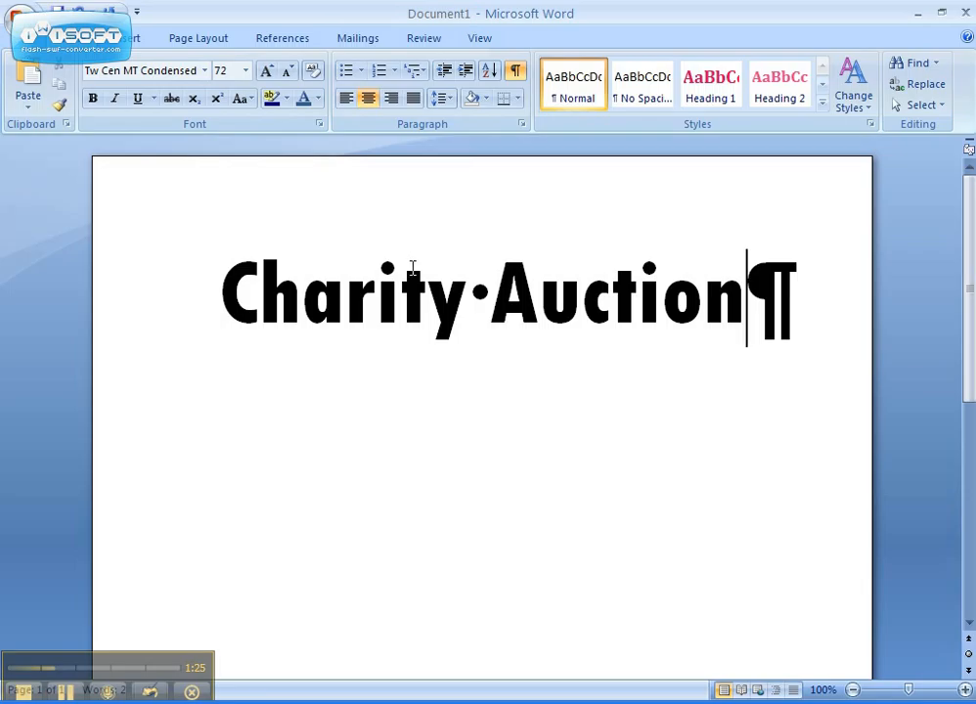
Step: Add a 6 pt dark gray Box border around the title paragraph and shade the paragraph with the dark crimson theme color
click(519, 102)
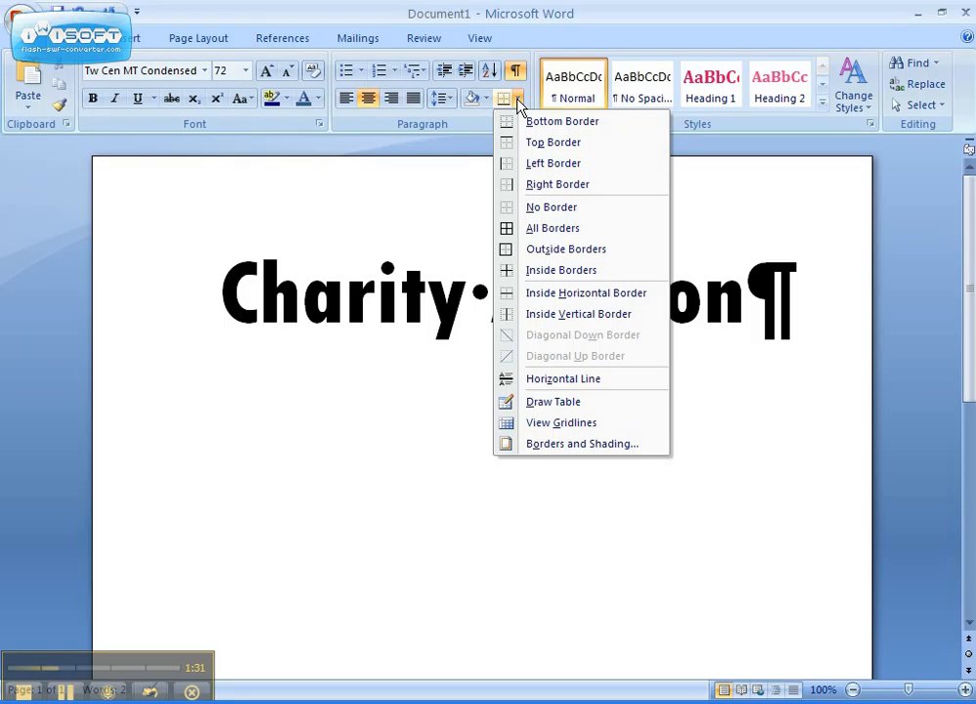
click(545, 446)
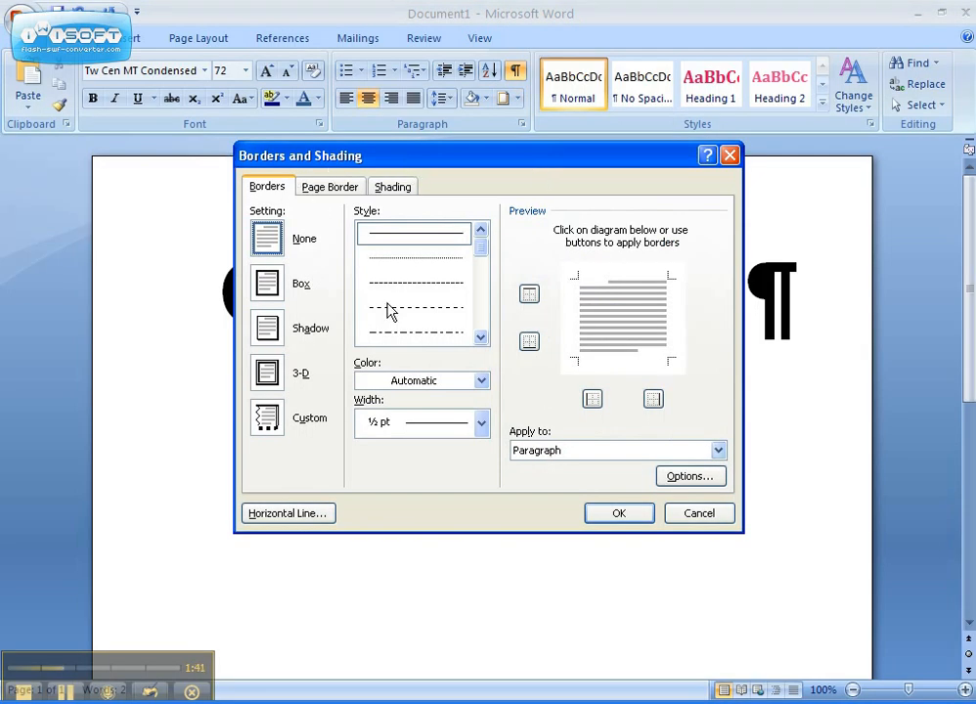
click(270, 286)
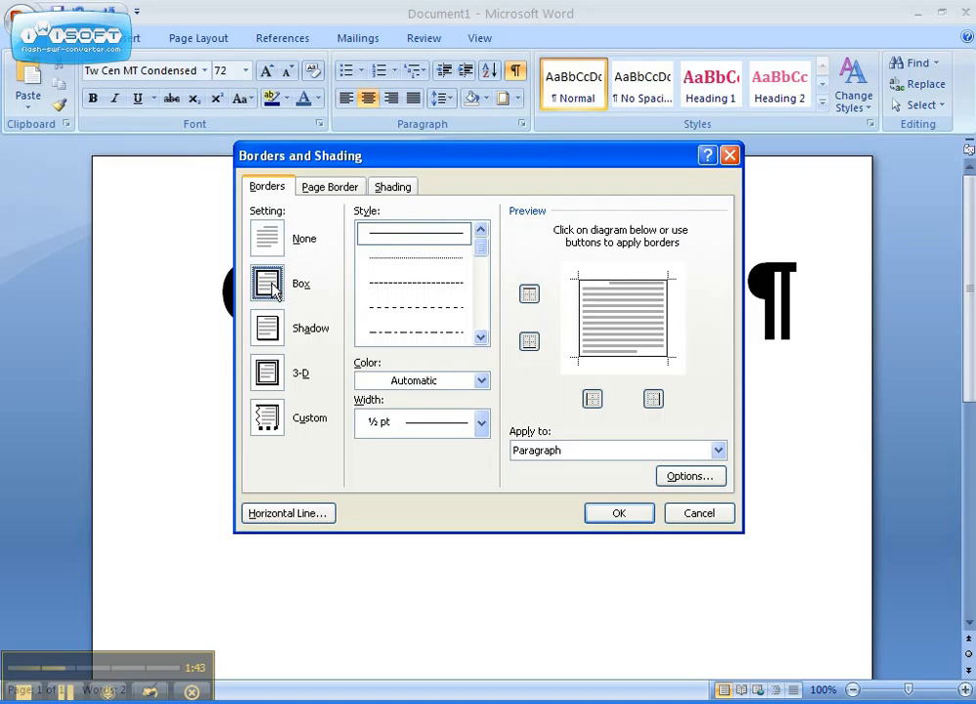
click(481, 428)
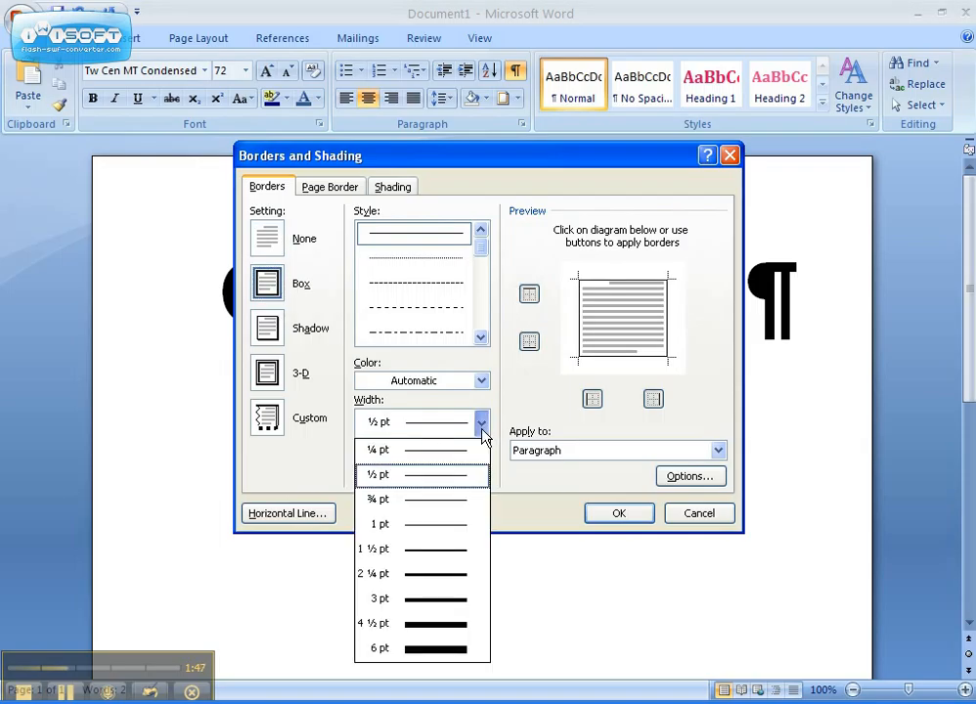
click(425, 652)
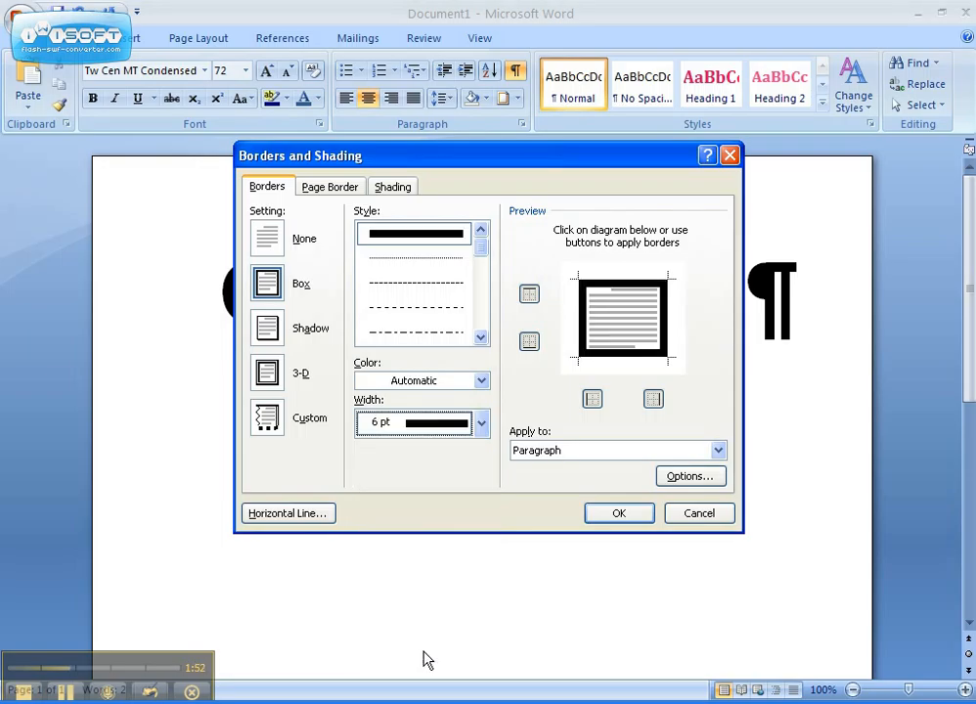
click(485, 383)
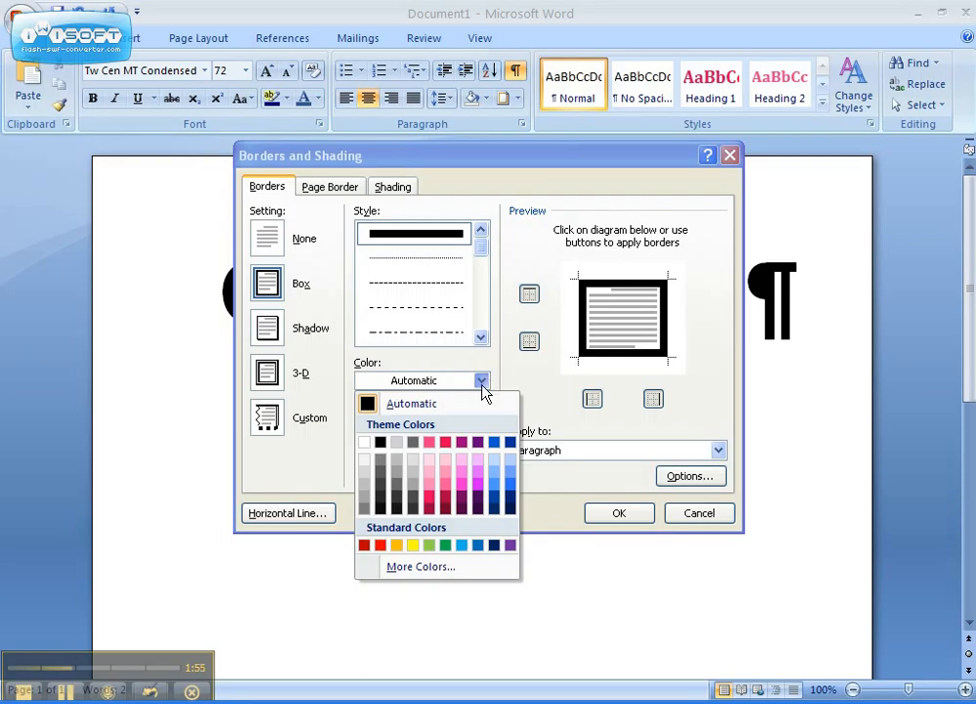
click(412, 443)
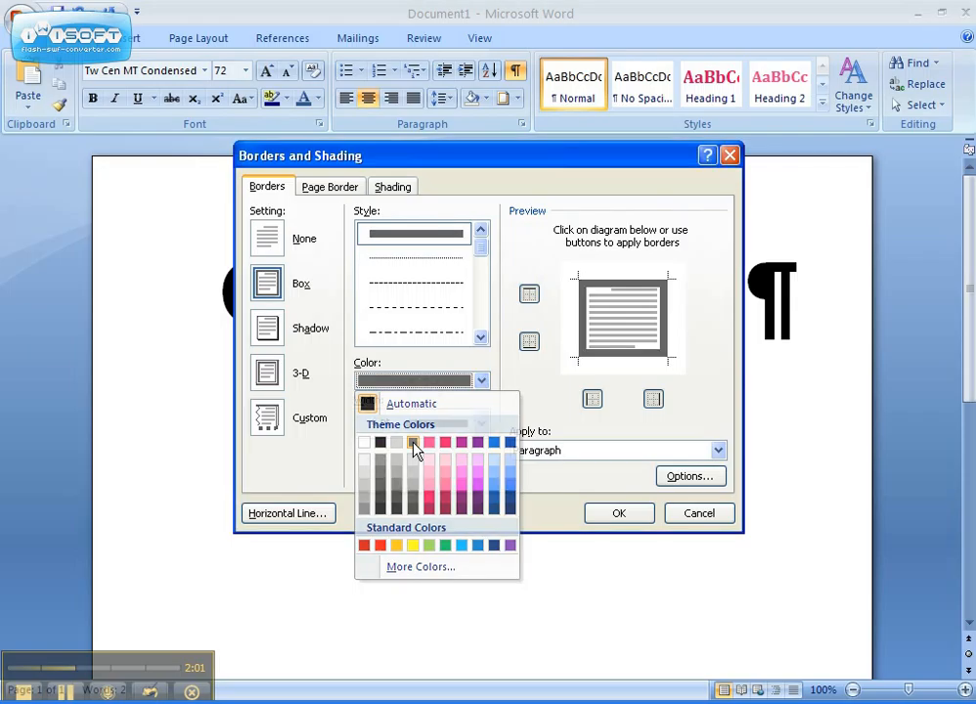
click(616, 515)
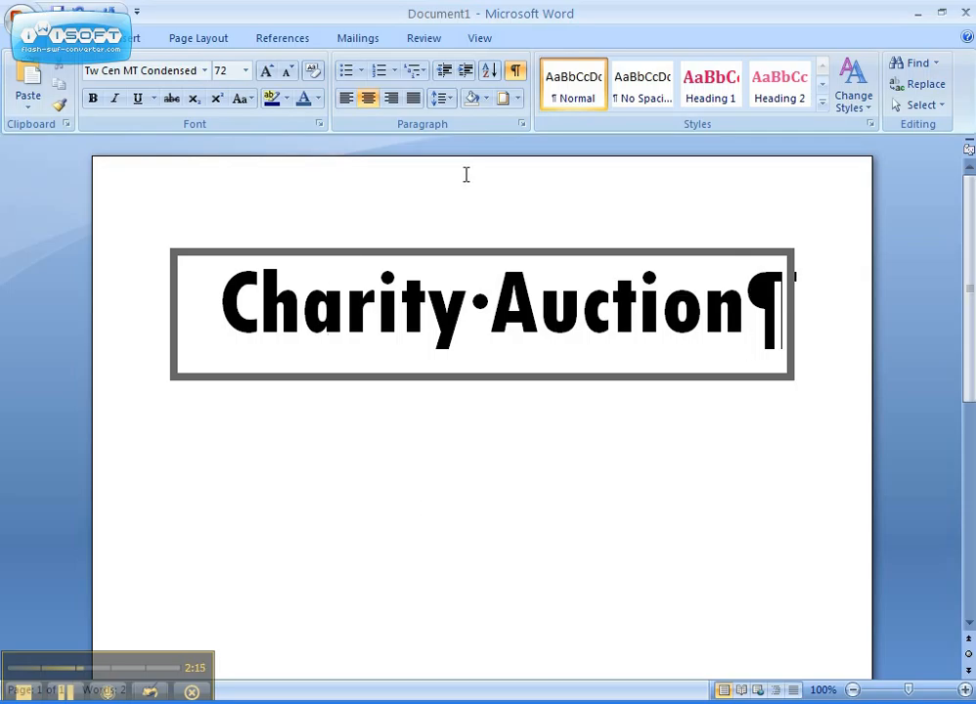
click(488, 102)
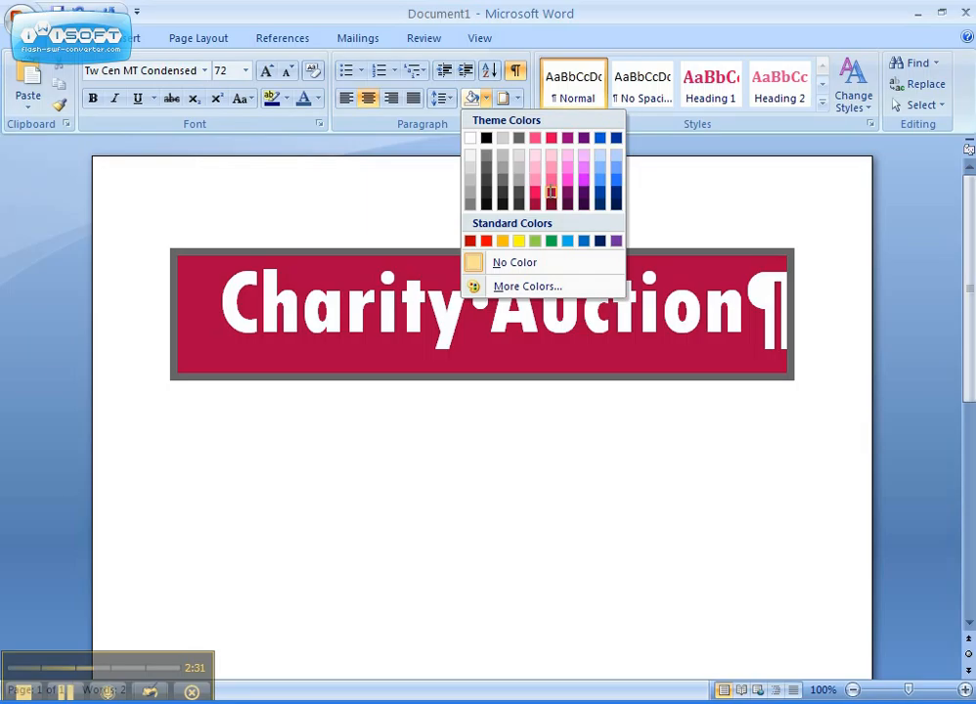
click(553, 199)
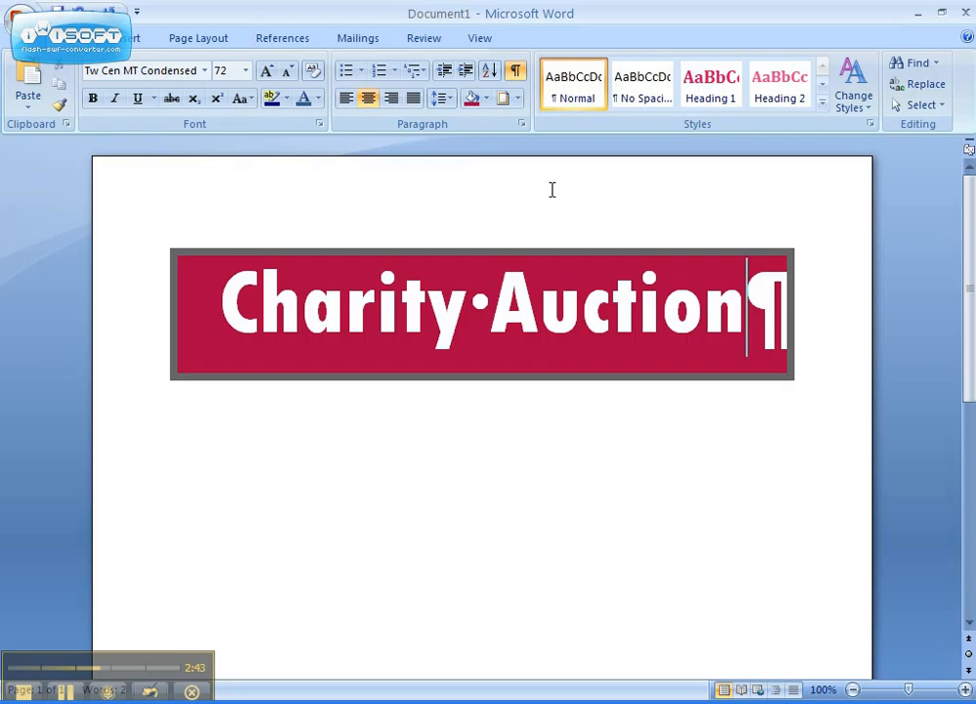
Step: Indent the title paragraph 0.3" on both the left and right, showing the ruler while adjusting and hiding it when done
click(207, 43)
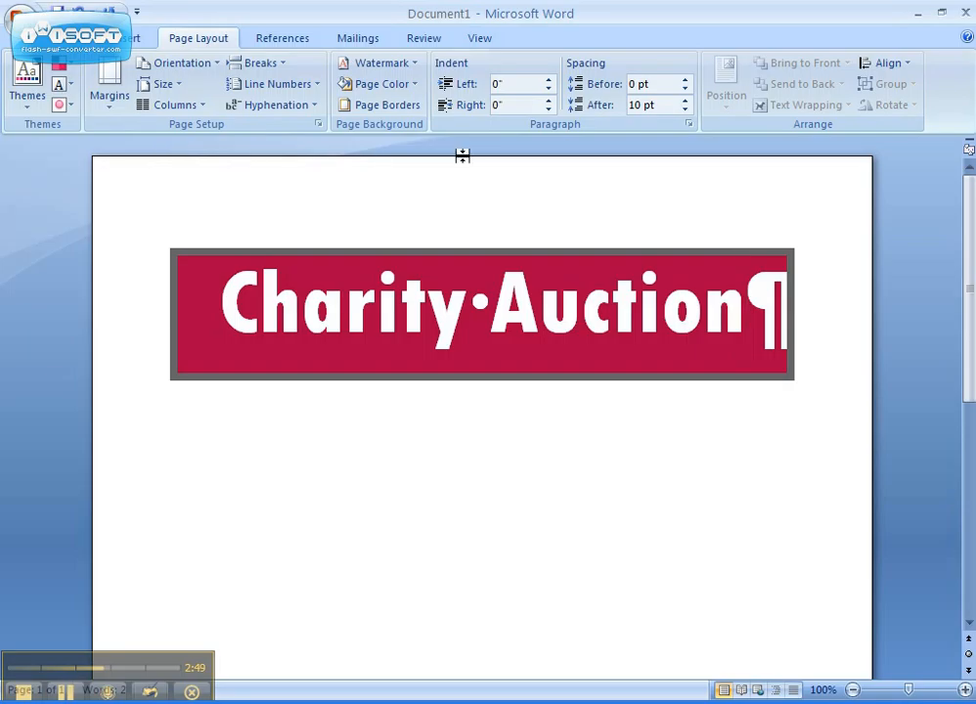
click(969, 151)
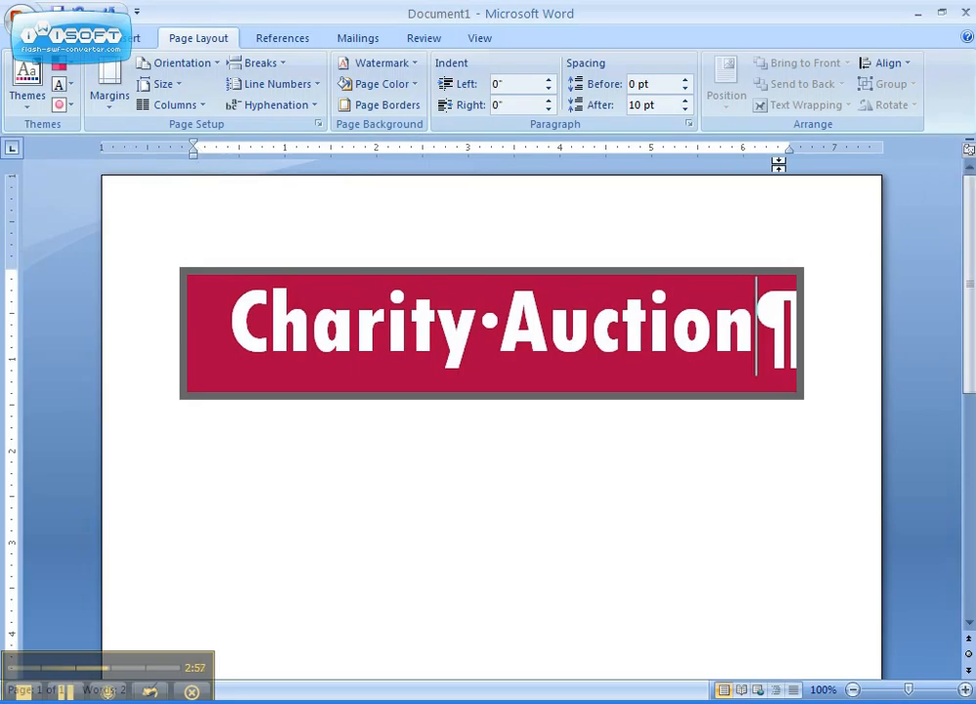
click(549, 81)
click(549, 81)
click(548, 81)
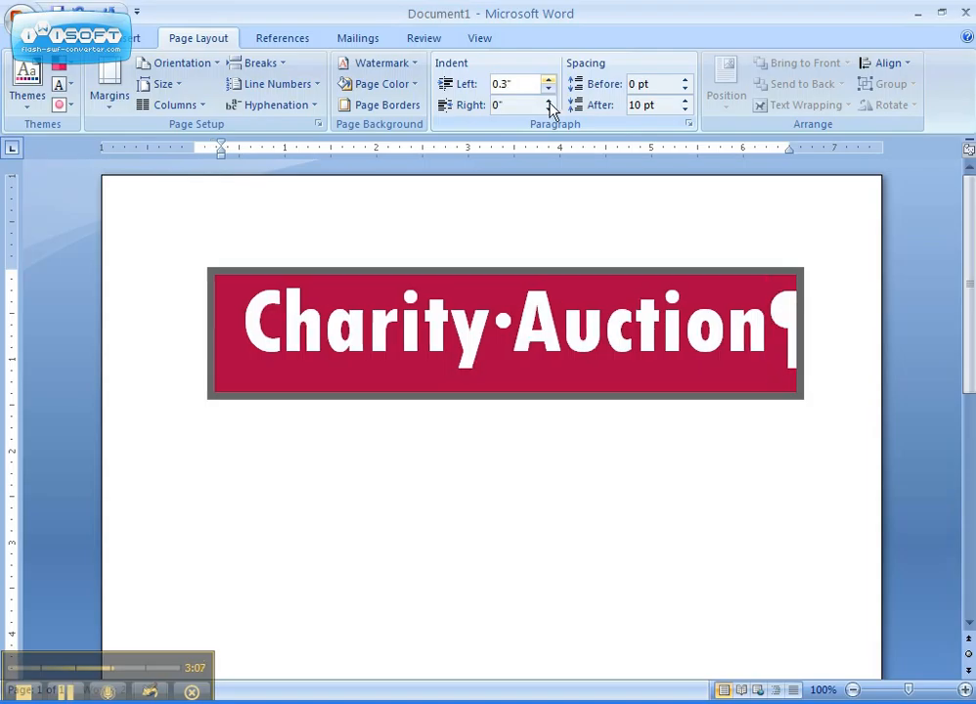
click(548, 101)
click(549, 101)
click(549, 101)
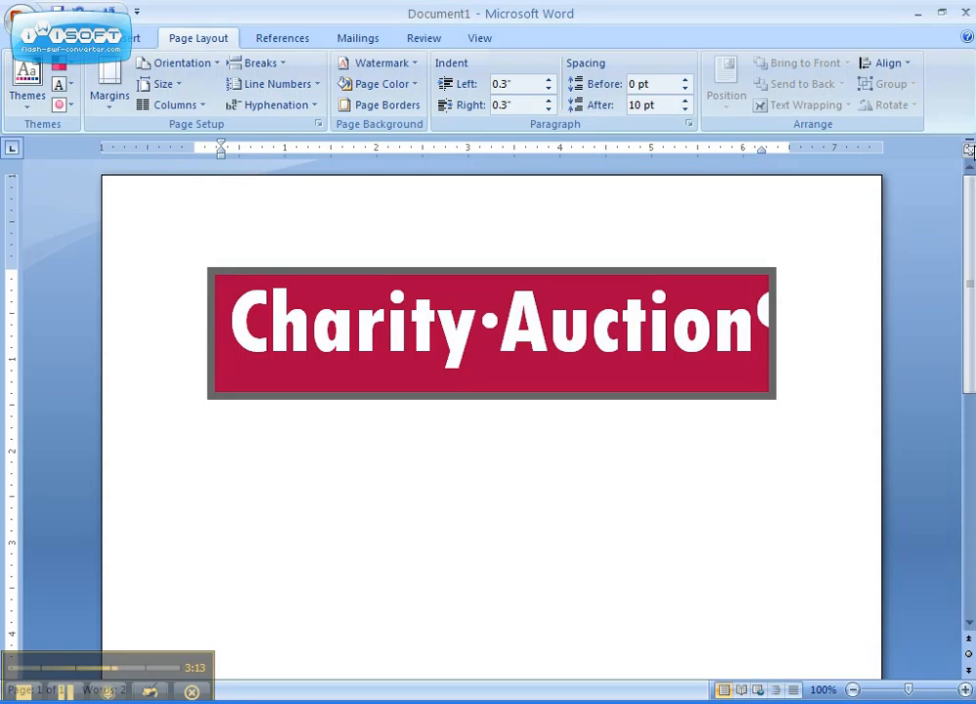
click(969, 150)
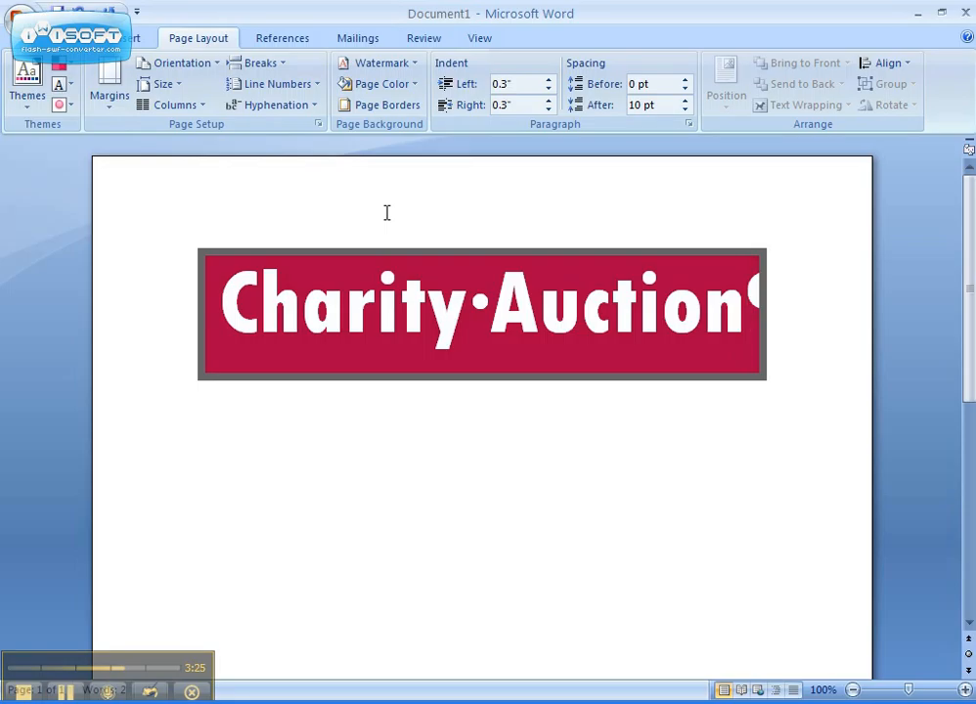
Step: Start a new paragraph below the title and clear all its inherited formatting
key(Return)
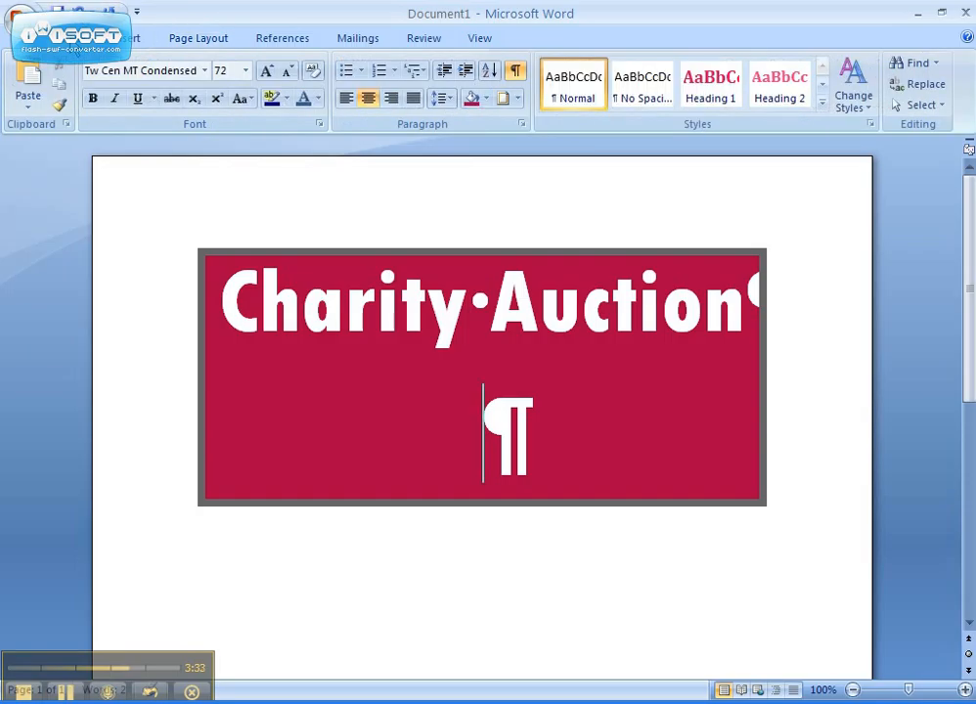
click(312, 78)
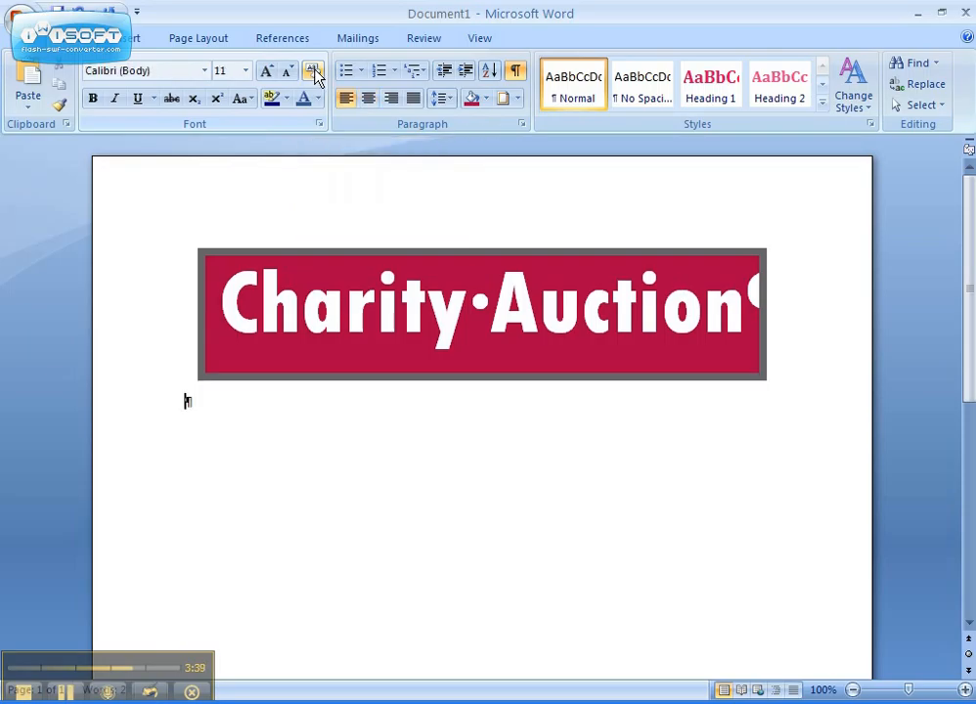